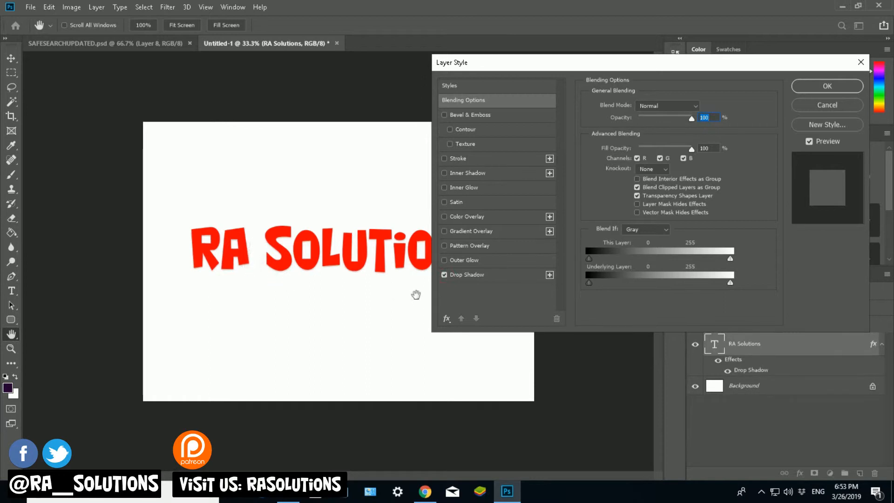
- Set the text's drop shadow to 14 px distance, 15% spread and 21 px size, and add a second drop shadow
click(445, 275)
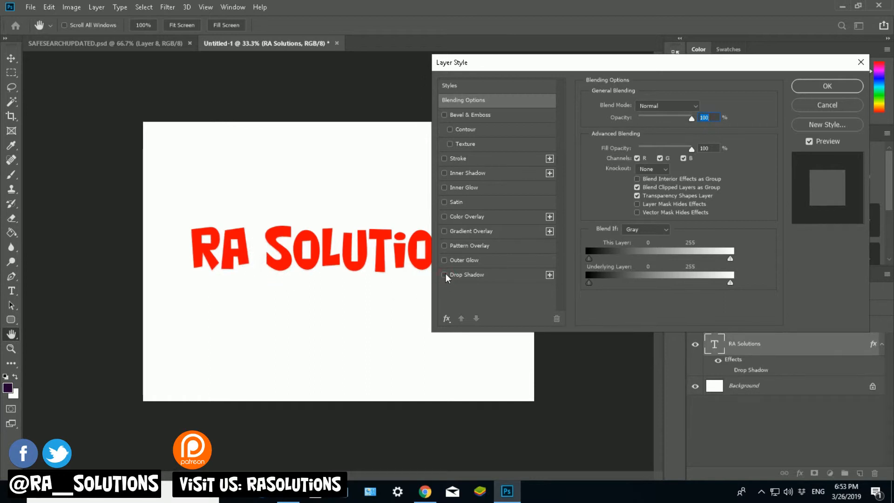
click(445, 274)
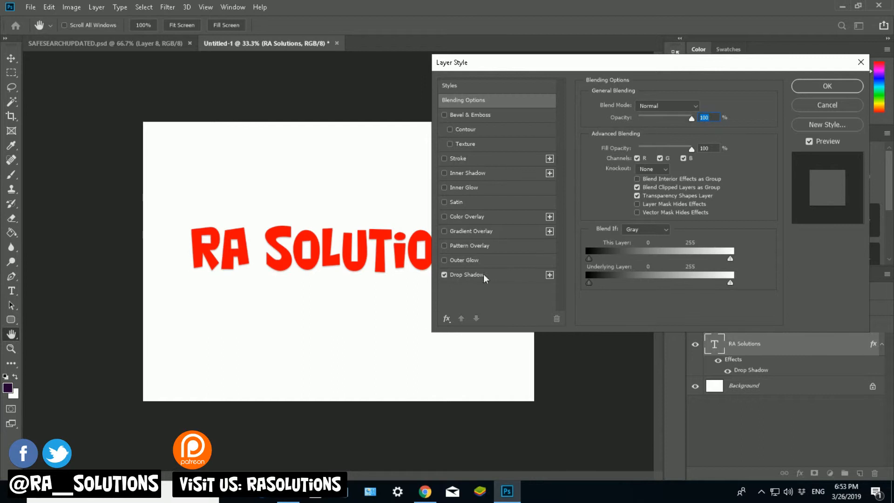
click(469, 277)
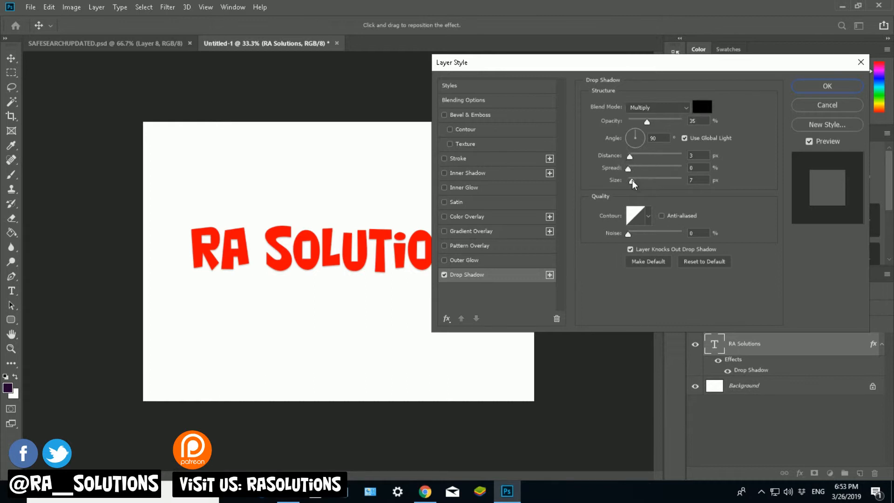
drag(632, 184, 667, 183)
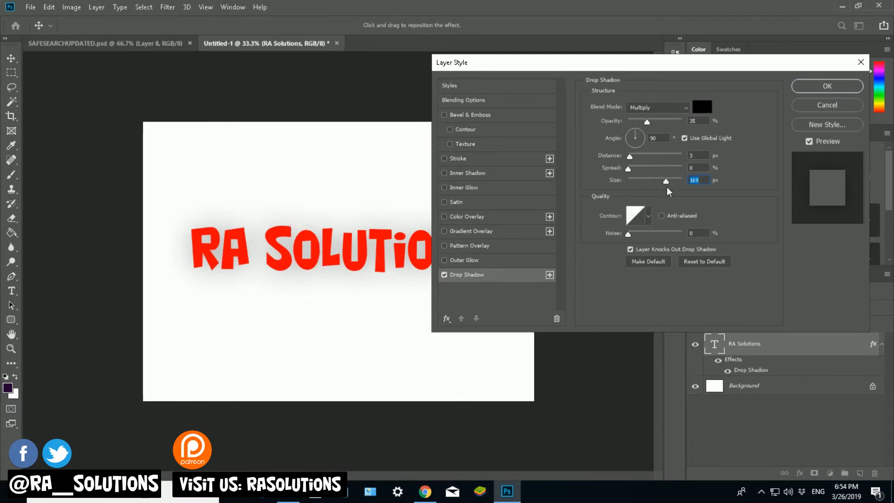
drag(665, 182, 638, 162)
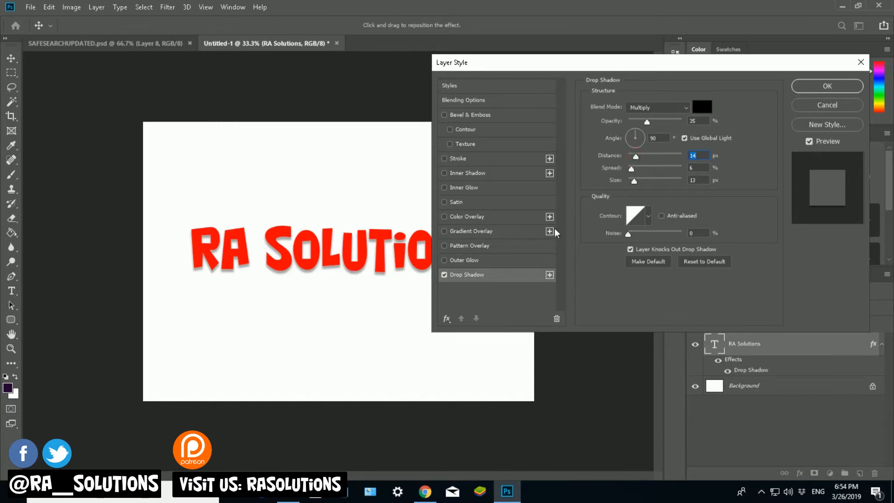
drag(630, 173, 637, 172)
click(635, 181)
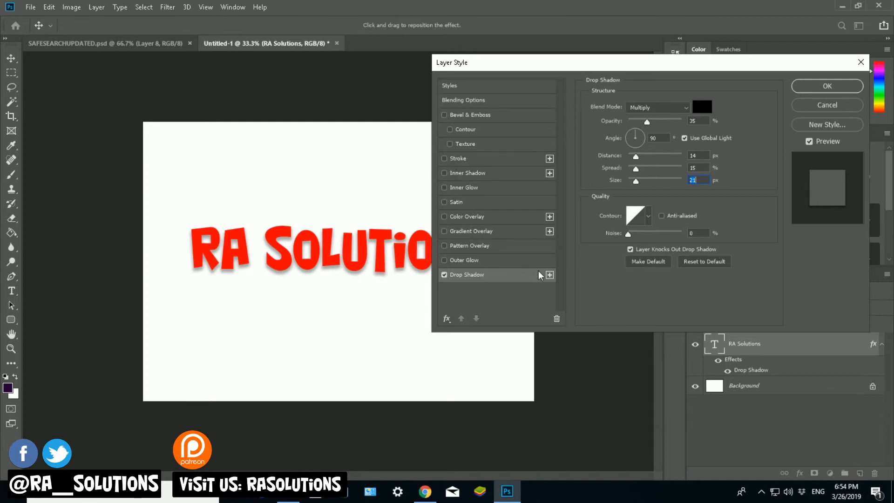
click(550, 276)
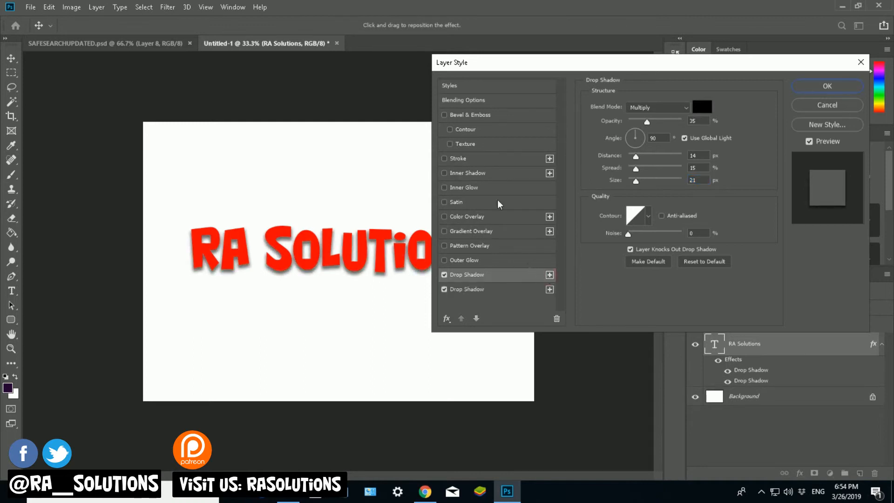
- Add a stroke to the RA Solutions text in near-black 000005 with a size of 16 px
click(444, 159)
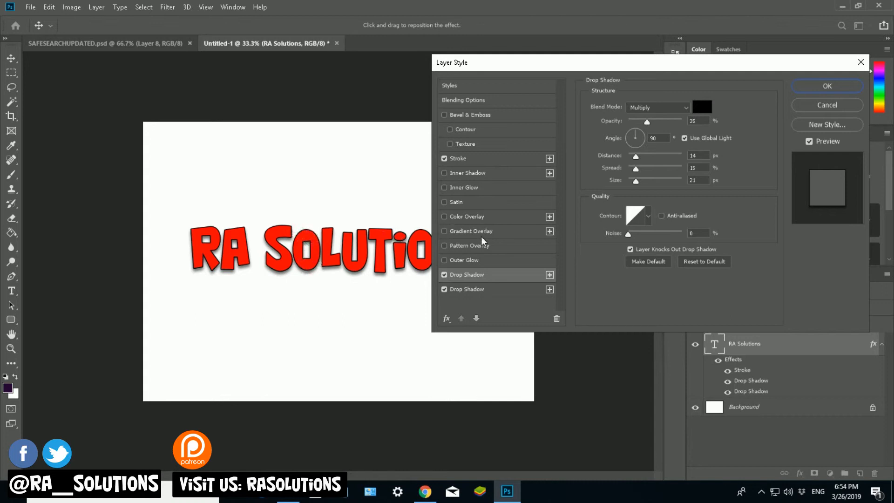
click(462, 162)
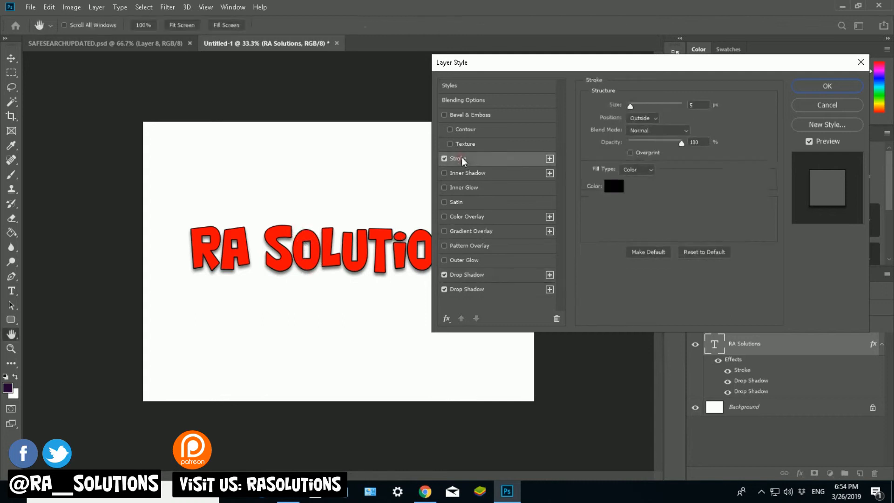
click(612, 187)
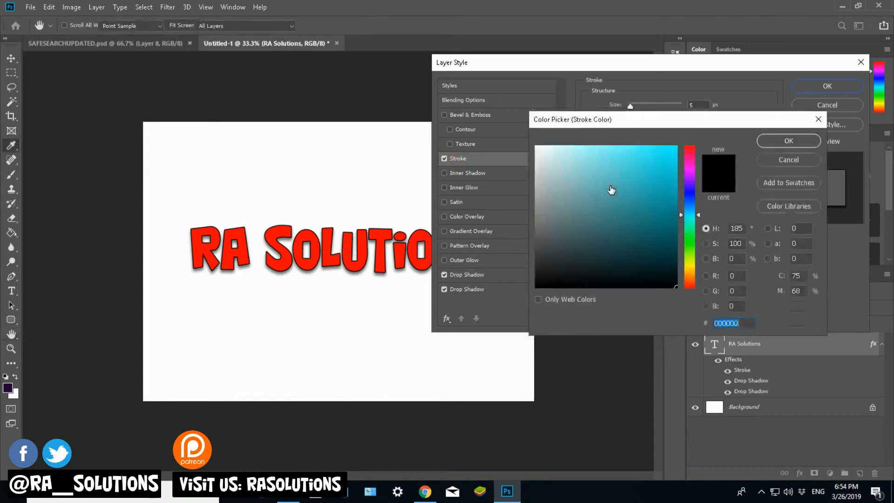
click(794, 161)
click(614, 188)
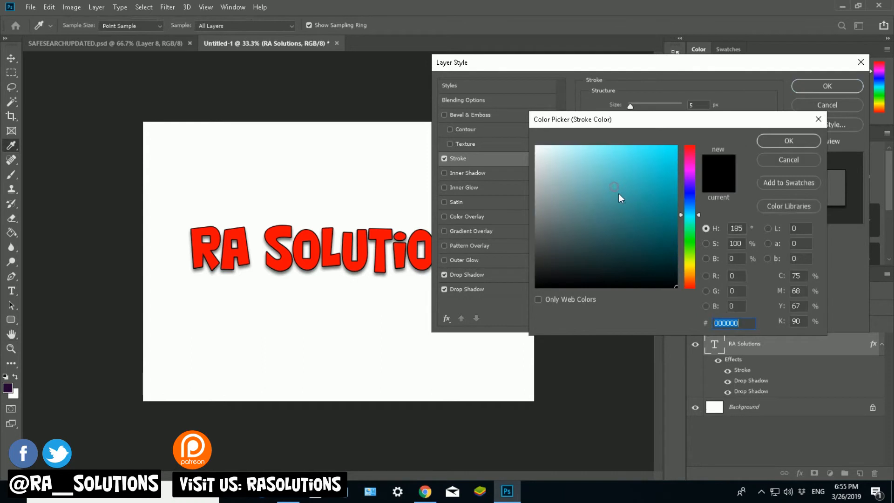
click(690, 238)
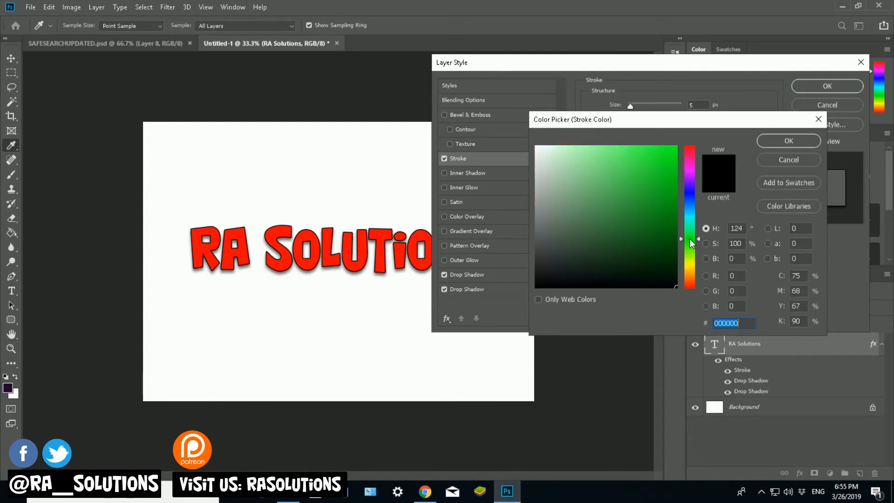
click(672, 148)
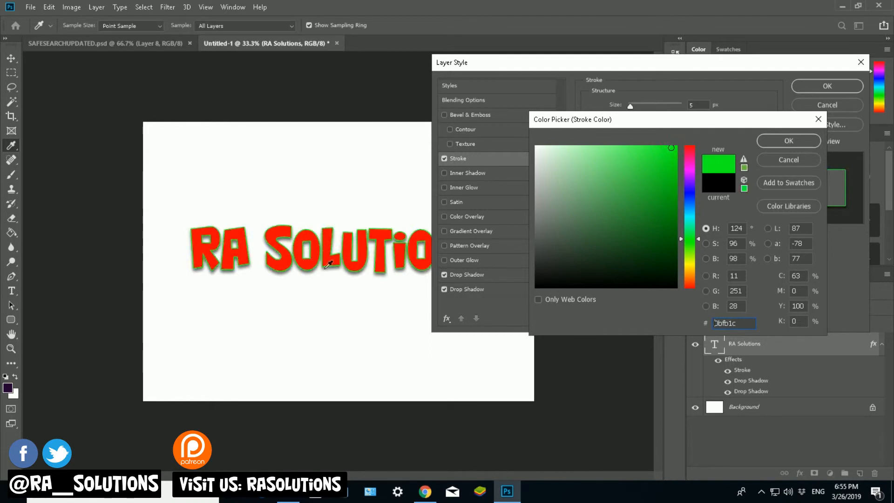
click(689, 192)
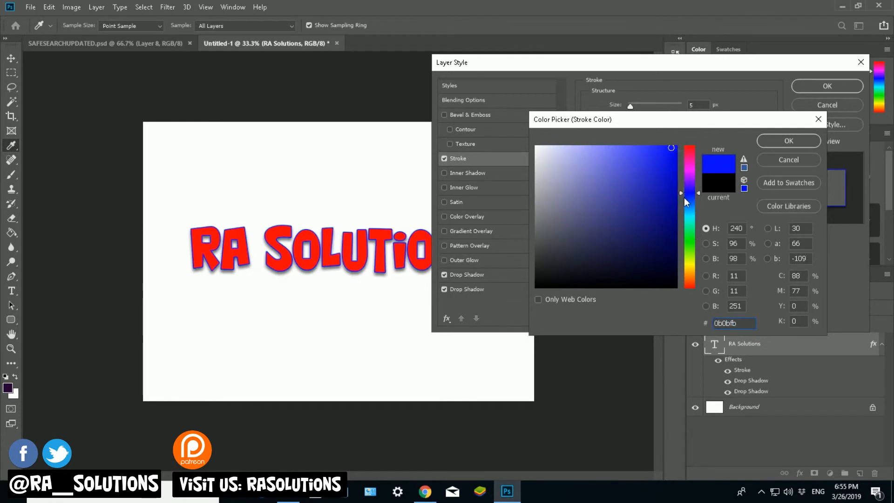
click(672, 285)
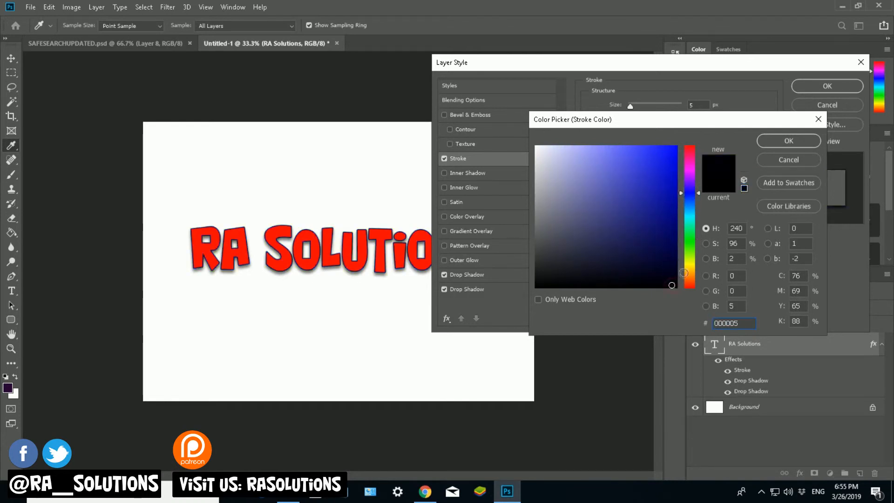
click(767, 143)
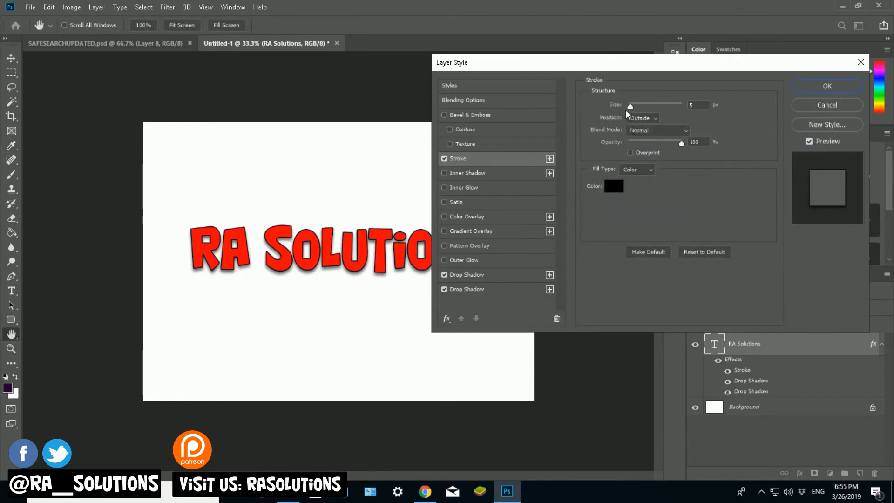
drag(629, 110, 634, 108)
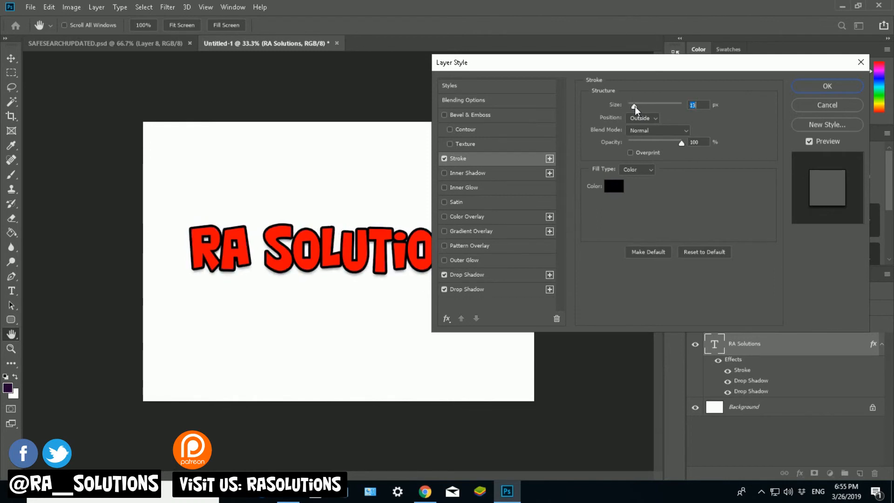
drag(636, 110, 637, 109)
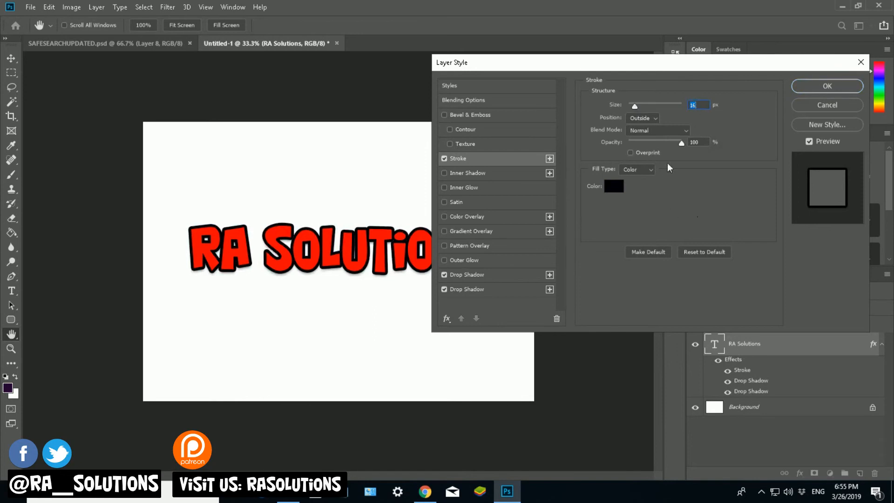
- Add Bevel & Emboss and Outer Glow effects to the text with their default settings and apply the layer style
click(445, 115)
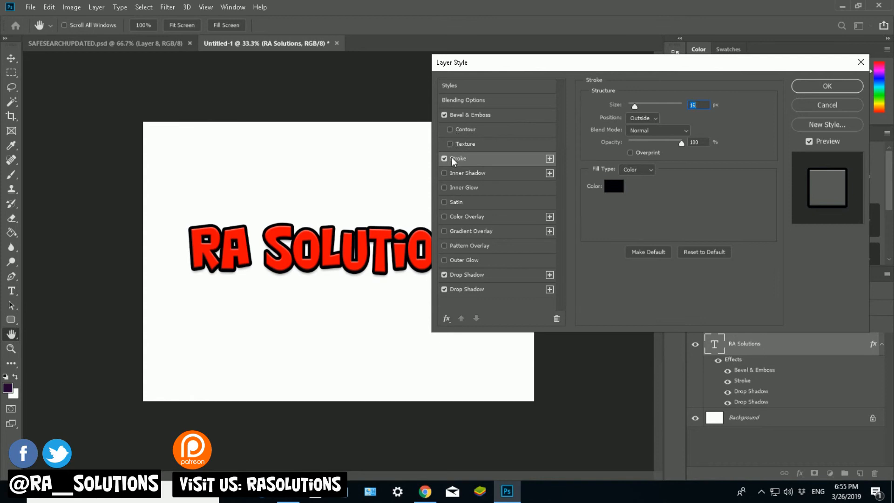
click(467, 116)
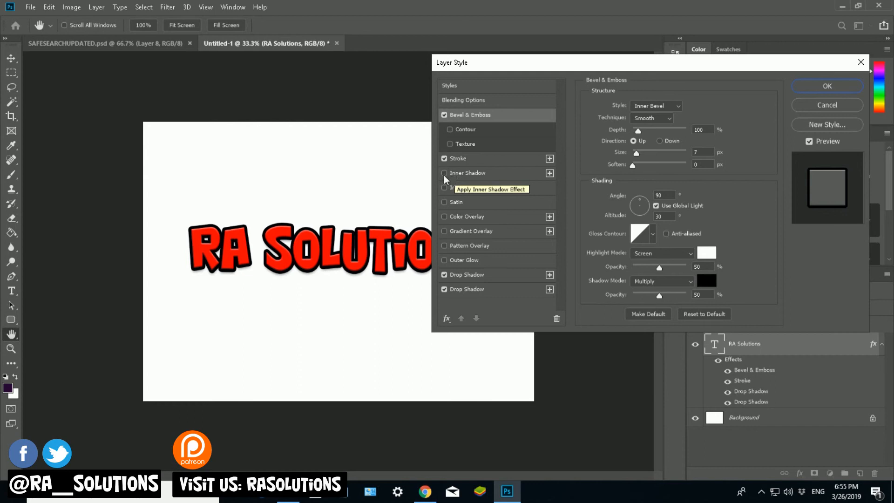
click(445, 262)
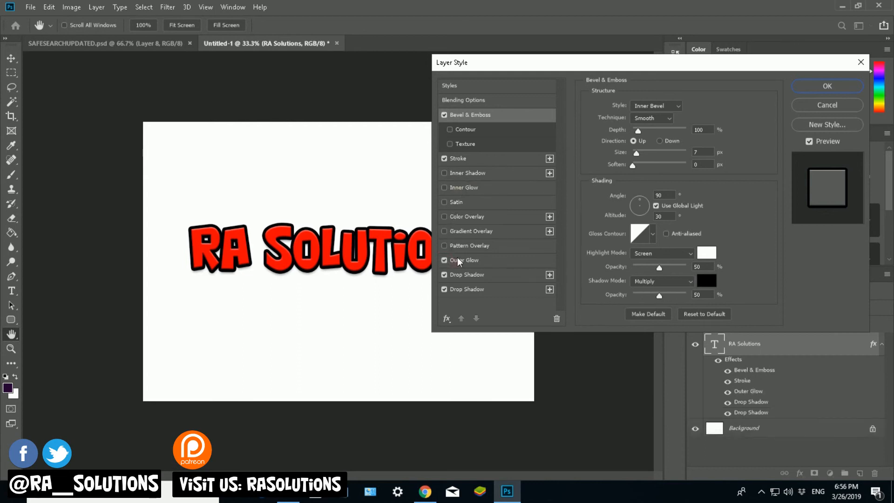
click(459, 261)
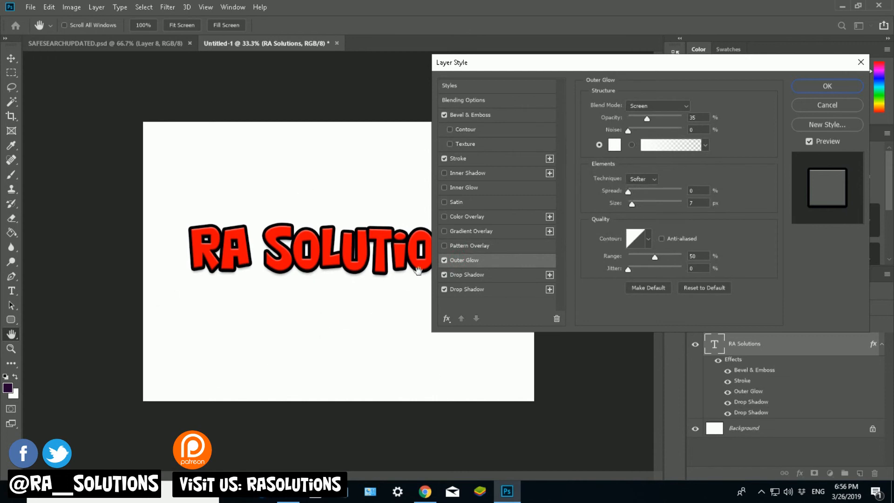
drag(553, 65, 554, 131)
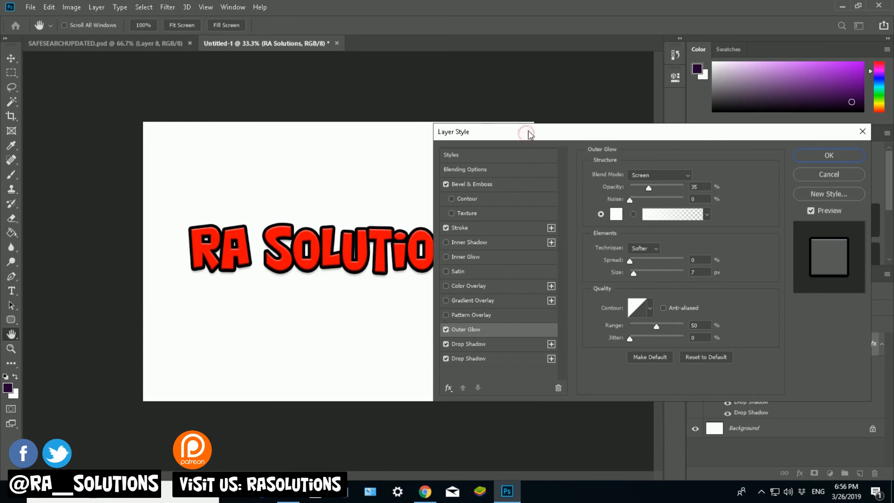
drag(527, 133, 528, 128)
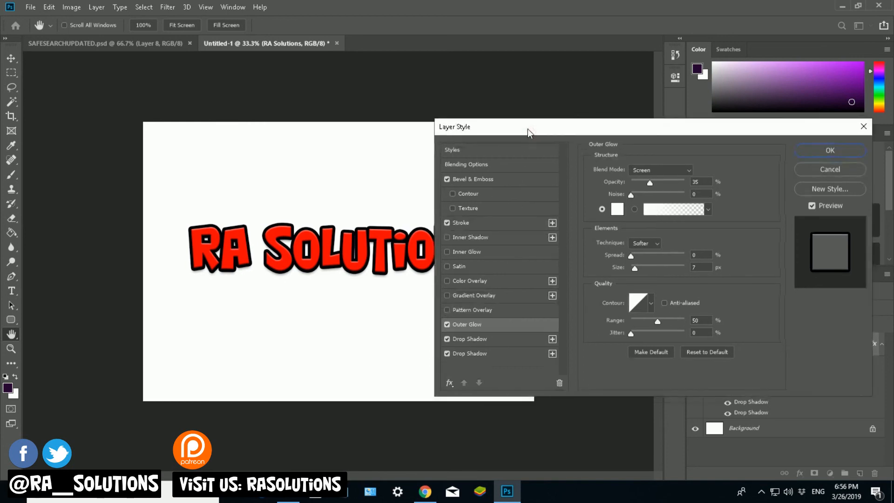
click(823, 150)
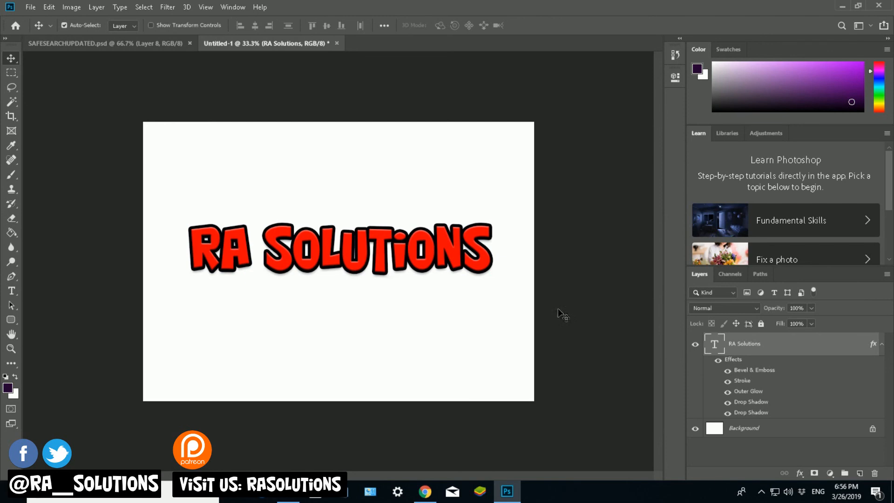
- Reopen the RA Solutions layer's Blending Options and move the dialog clear of the canvas text
right_click(774, 348)
click(745, 10)
drag(501, 139, 468, 141)
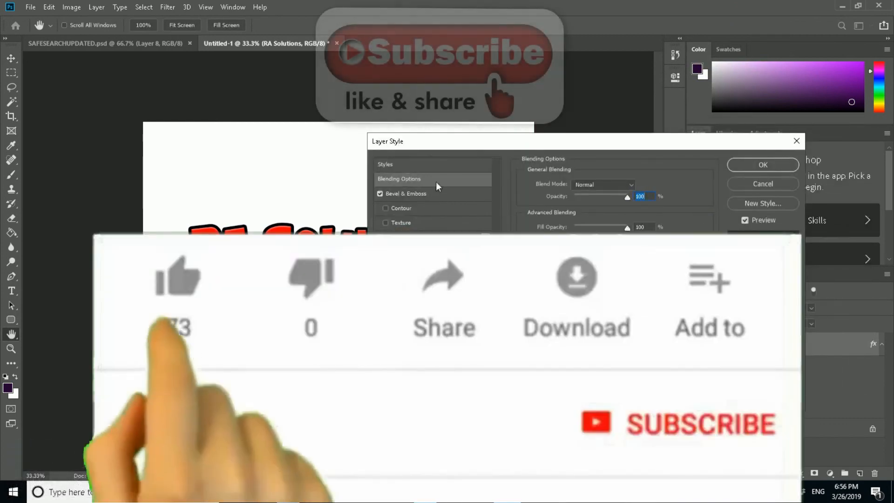
drag(457, 144, 469, 134)
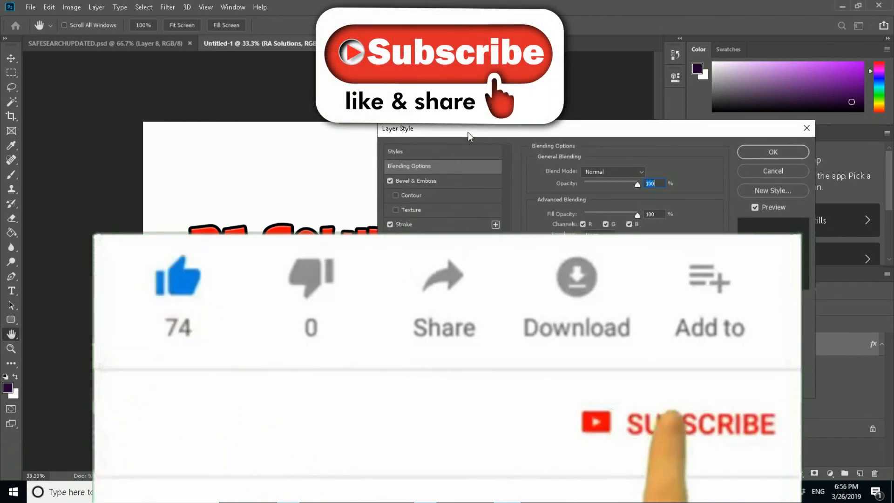